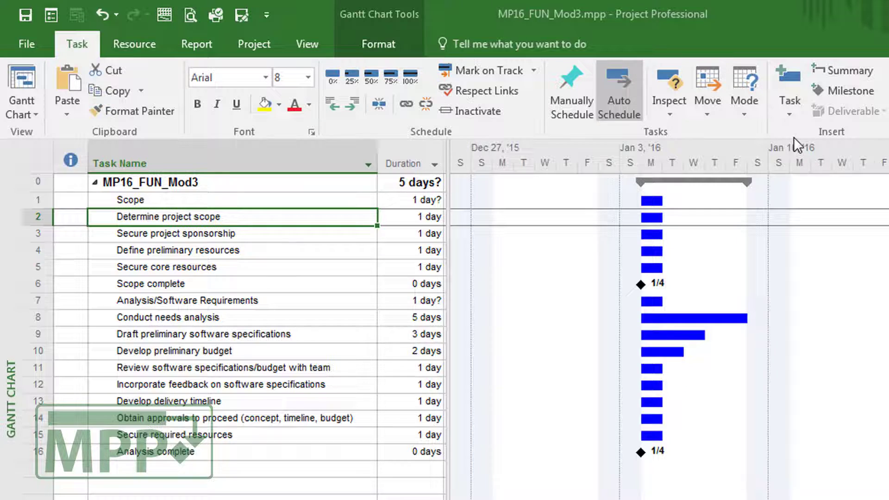
Start a recurring task from the Task insert list to reach Recurring Task Information
{"action": "left_click", "coordinate": [789, 114]}
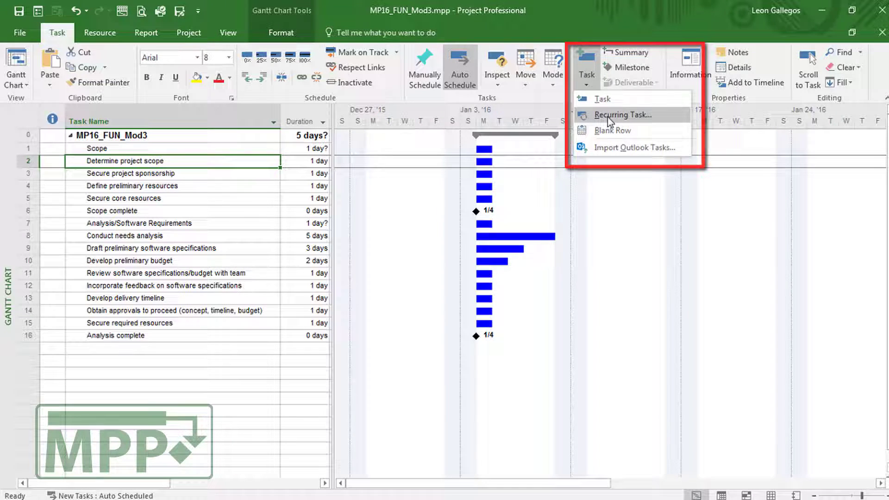
{"action": "key", "text": "Escape"}
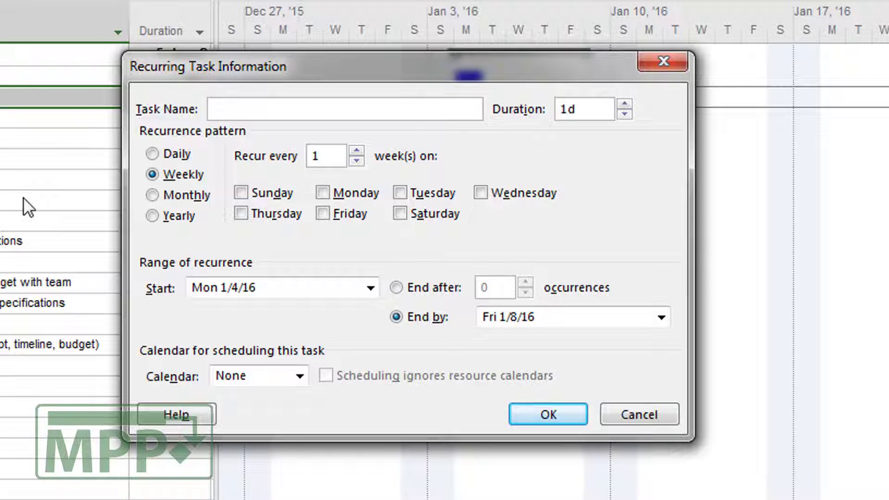
Name the recurring task 'Status Meeting', set its duration to 1h, and repeat it weekly on Friday
{"action": "type", "text": "Status Meeting"}
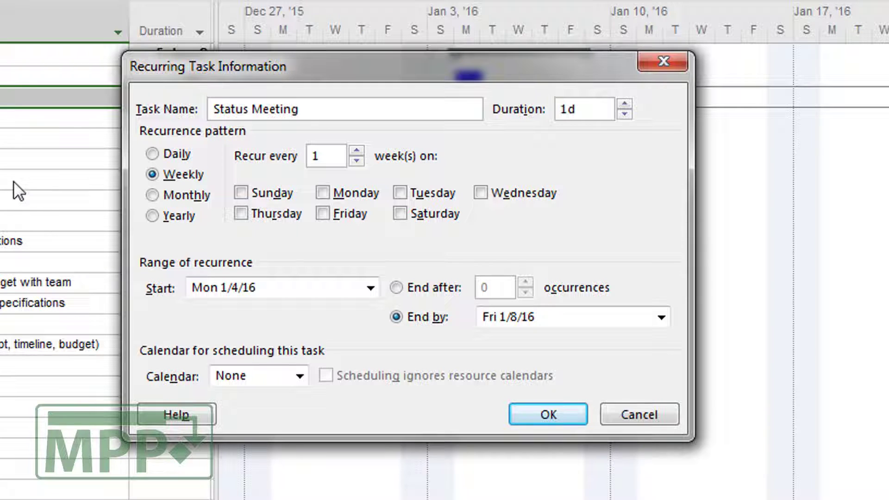
{"action": "key", "text": "Tab"}
{"action": "left_click_drag", "start_coordinate": [496, 71], "coordinate": [492, 79]}
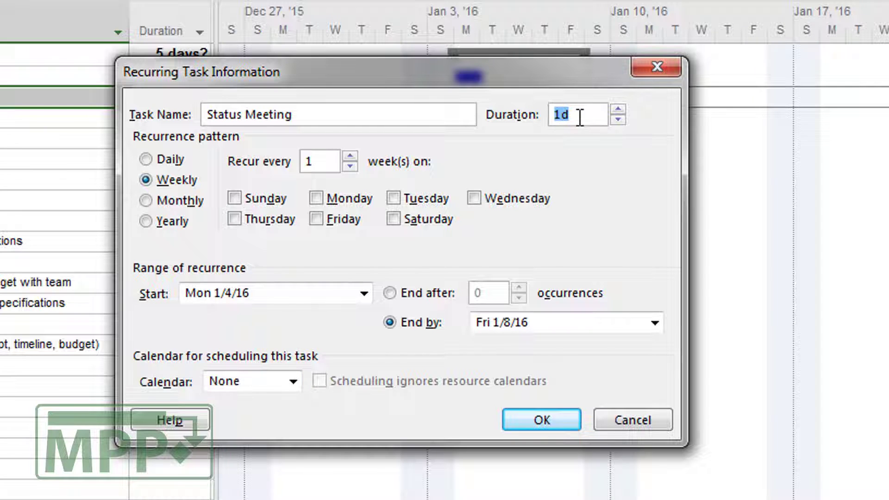
{"action": "left_click_drag", "start_coordinate": [574, 115], "coordinate": [552, 124]}
{"action": "type", "text": "1h"}
{"action": "left_click", "coordinate": [318, 218]}
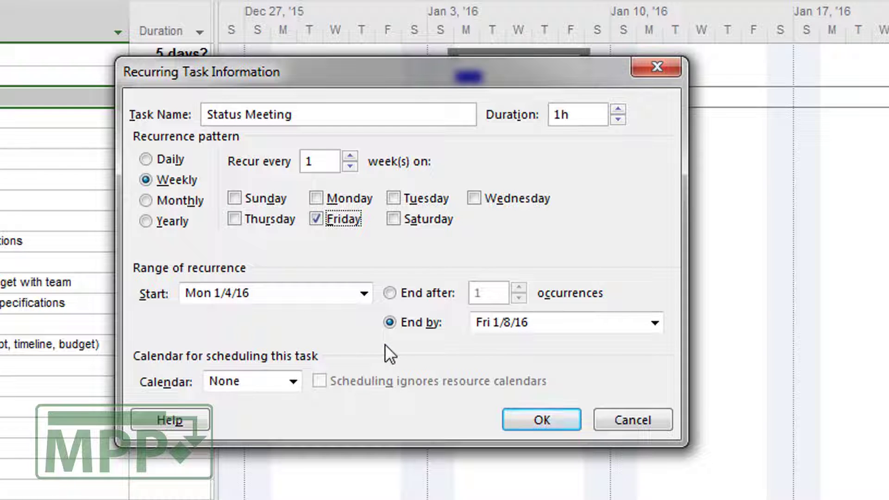
End the recurrence on Fri 3/25/16 and insert the 12 Status Meeting occurrences at row 2
{"action": "left_click", "coordinate": [656, 323]}
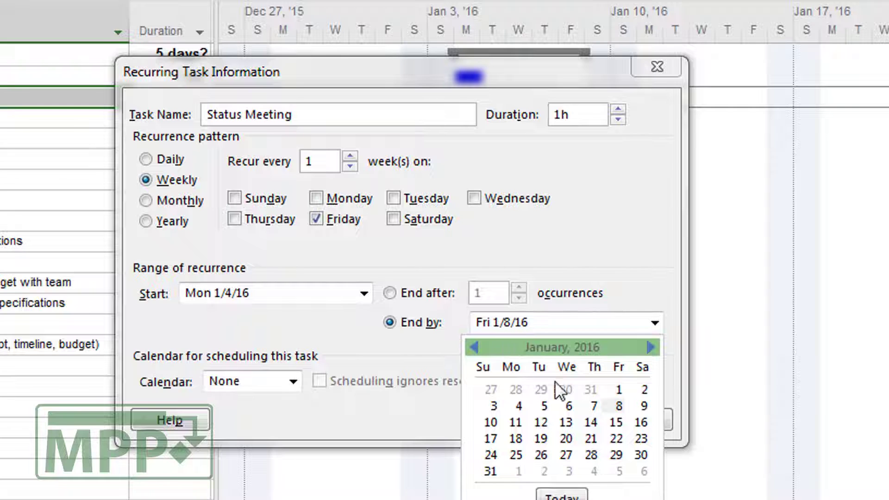
{"action": "left_click", "coordinate": [649, 347]}
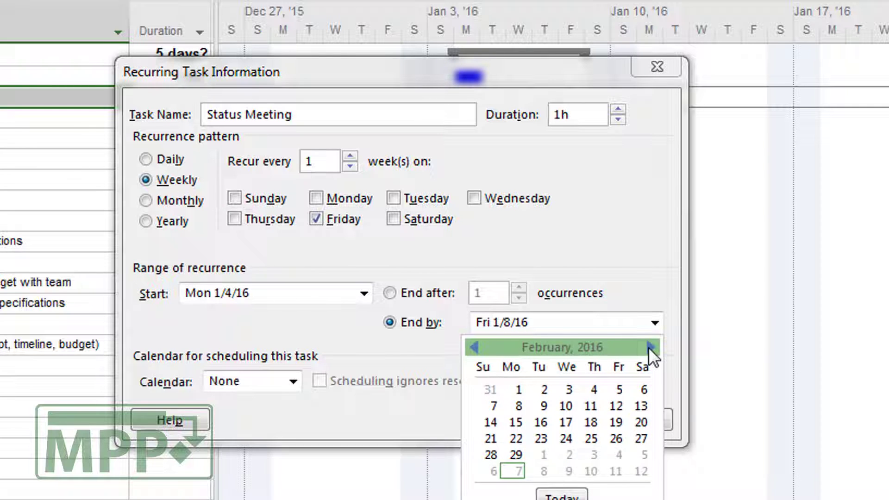
{"action": "left_click", "coordinate": [650, 347]}
{"action": "left_click", "coordinate": [616, 437]}
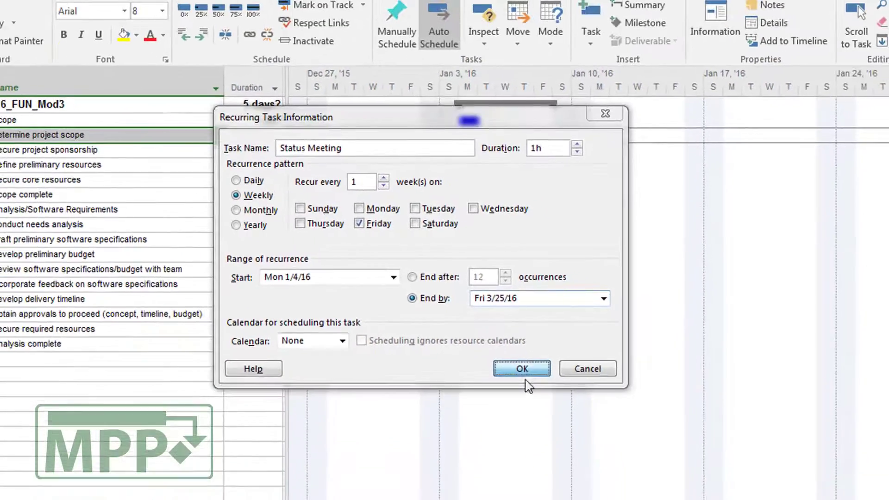
{"action": "left_click", "coordinate": [553, 426]}
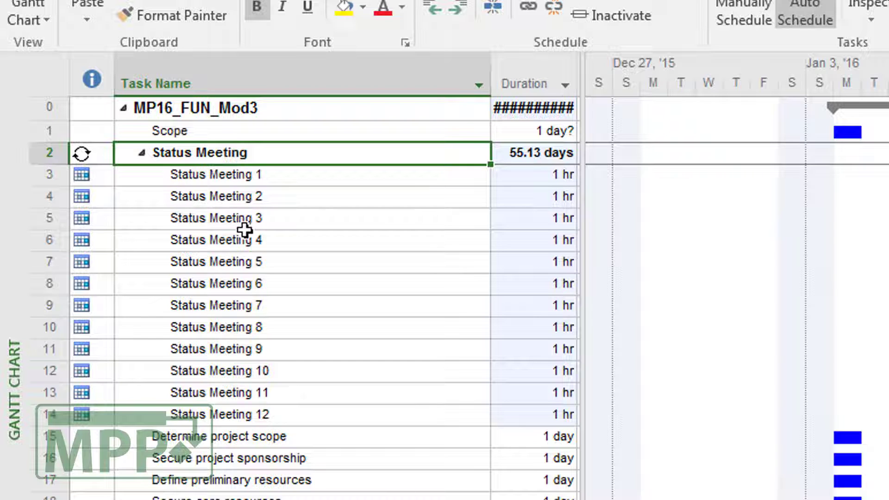
{"action": "left_click_drag", "start_coordinate": [584, 211], "coordinate": [624, 210]}
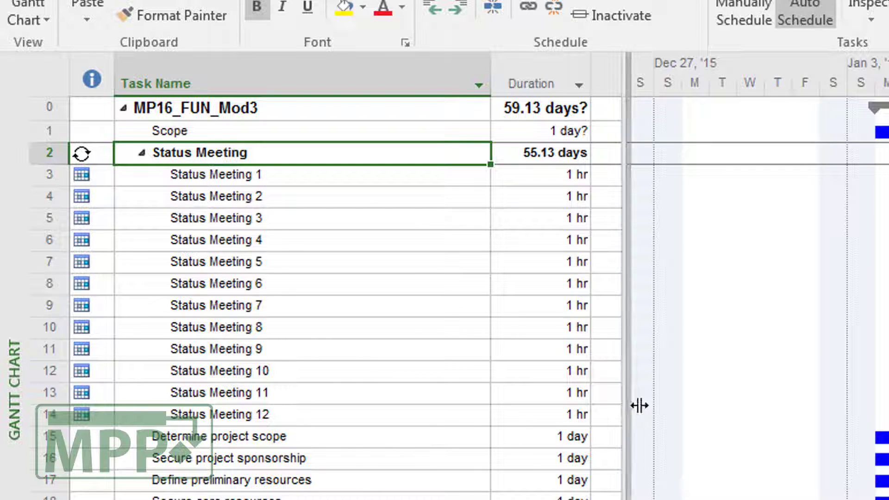
{"action": "left_click_drag", "start_coordinate": [639, 406], "coordinate": [780, 415]}
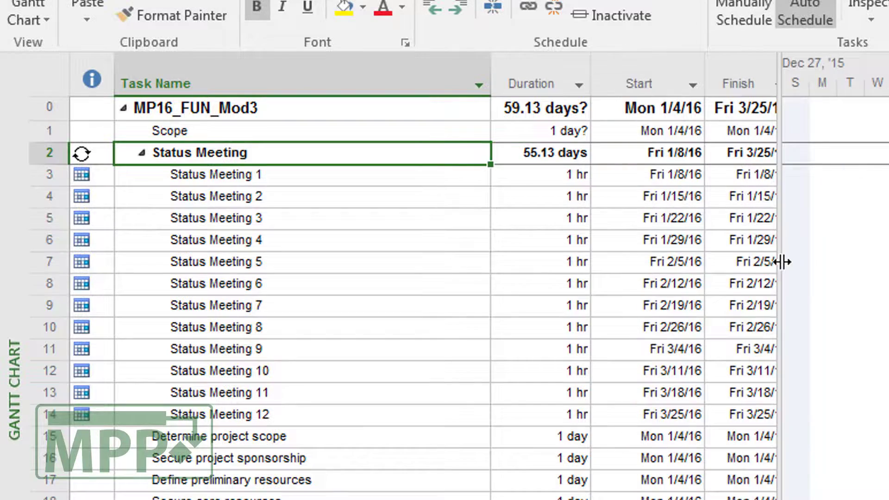
{"action": "left_click_drag", "start_coordinate": [782, 262], "coordinate": [848, 262]}
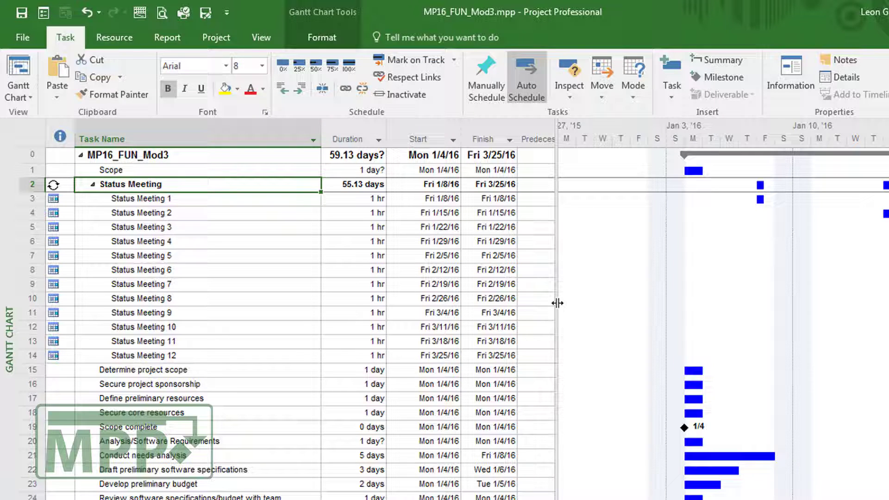
{"action": "left_click_drag", "start_coordinate": [555, 302], "coordinate": [391, 321]}
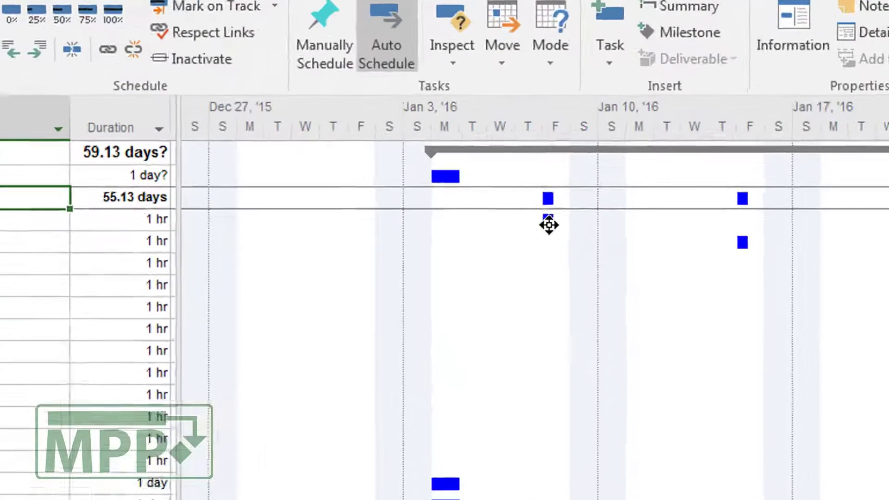
Drag the Status Meeting 1 Gantt bar one day earlier to Thu 1/7/16
{"action": "mouse_move", "coordinate": [633, 203]}
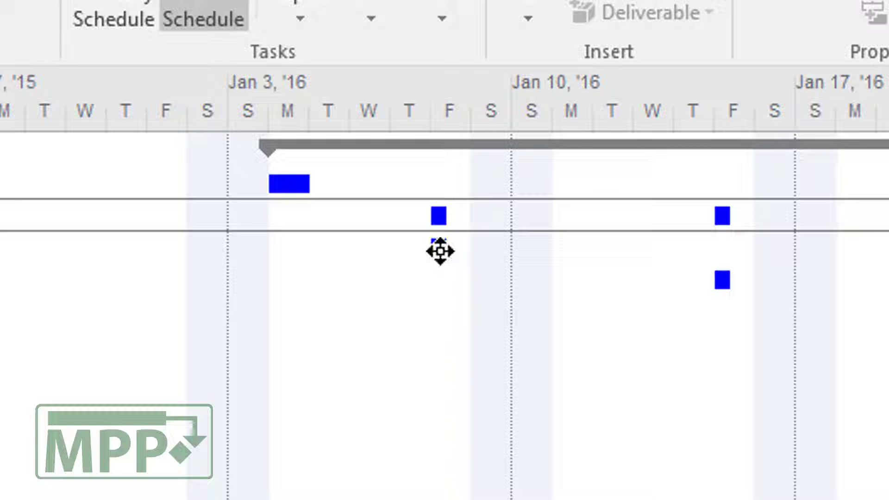
{"action": "mouse_move", "coordinate": [440, 251]}
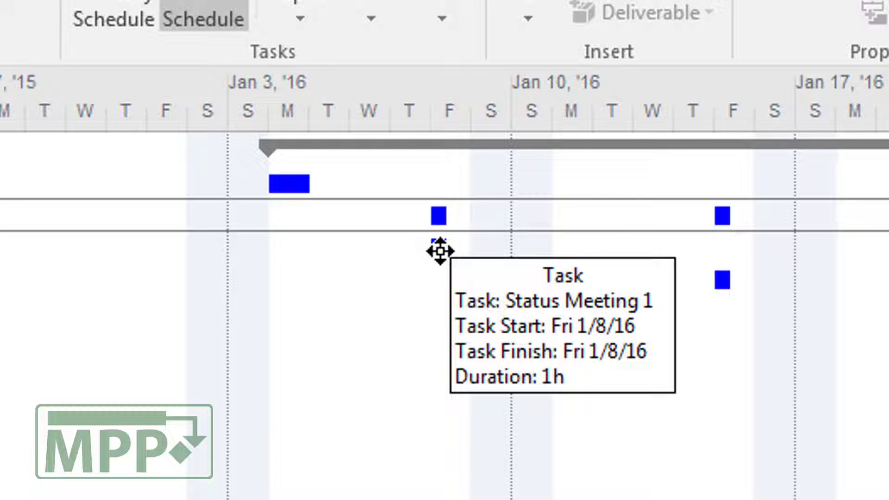
{"action": "left_click_drag", "start_coordinate": [440, 251], "coordinate": [420, 251]}
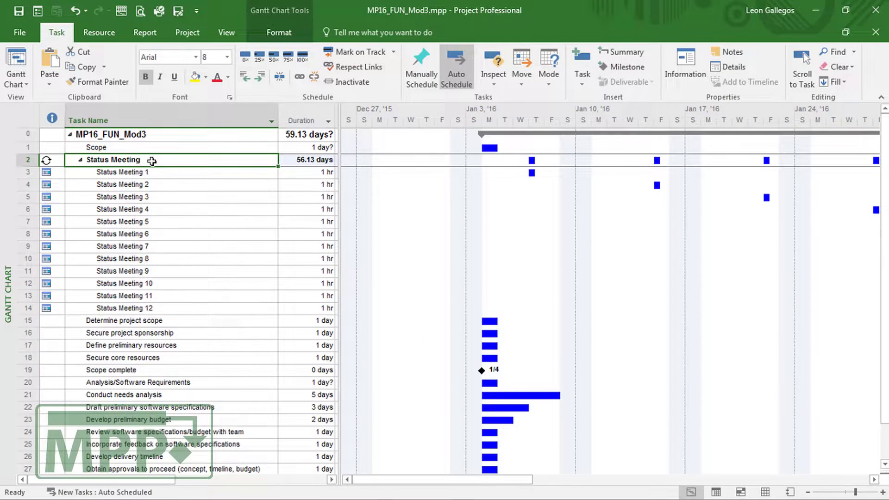
Change the Status Meeting recurrence to end after 15 occurrences instead of on 3/25/16
{"action": "double_click", "coordinate": [152, 159]}
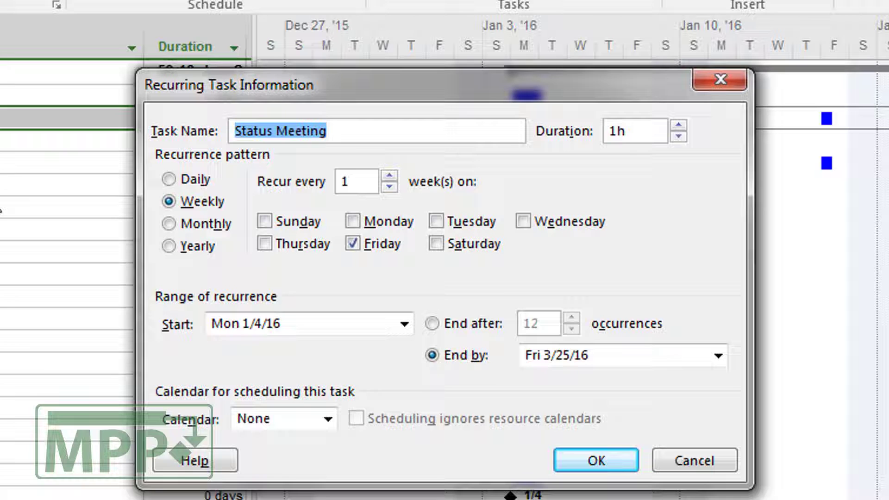
{"action": "left_click", "coordinate": [433, 326]}
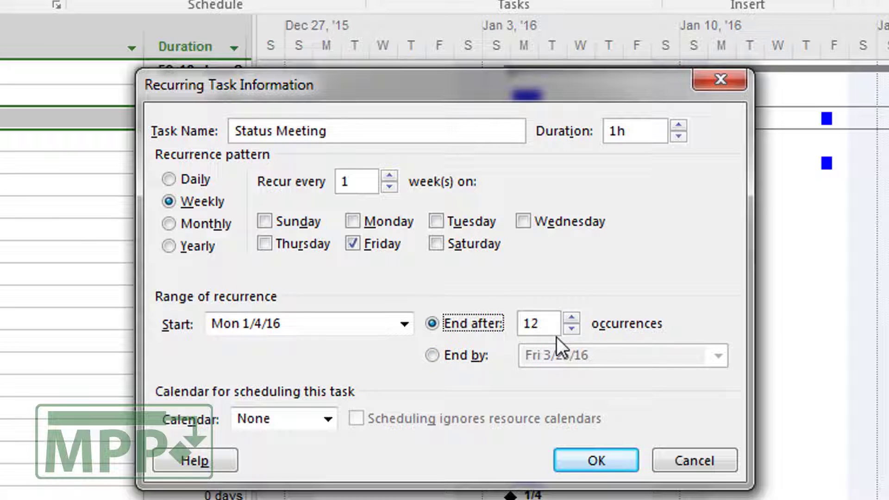
{"action": "left_click", "coordinate": [572, 318]}
{"action": "left_click", "coordinate": [571, 318]}
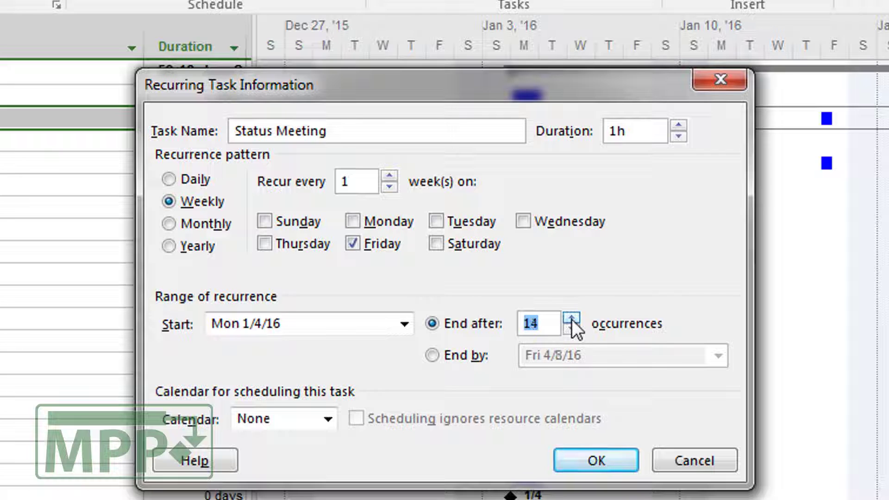
{"action": "left_click", "coordinate": [571, 318]}
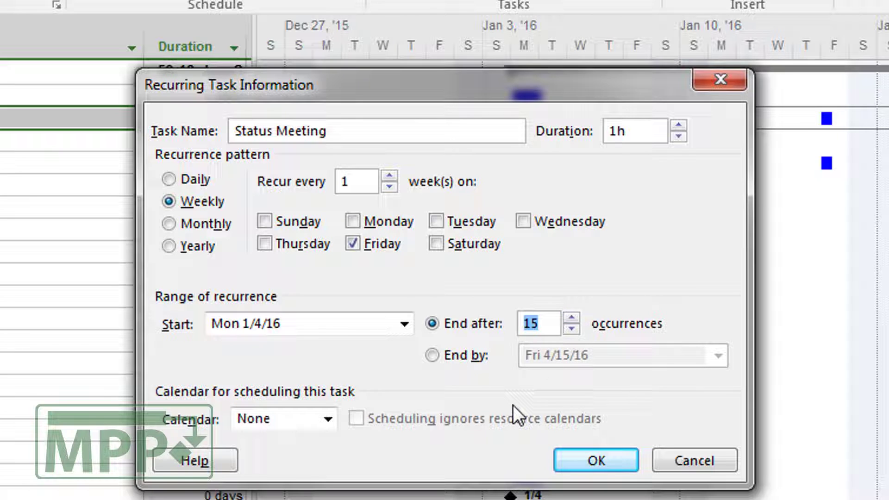
{"action": "left_click", "coordinate": [586, 461]}
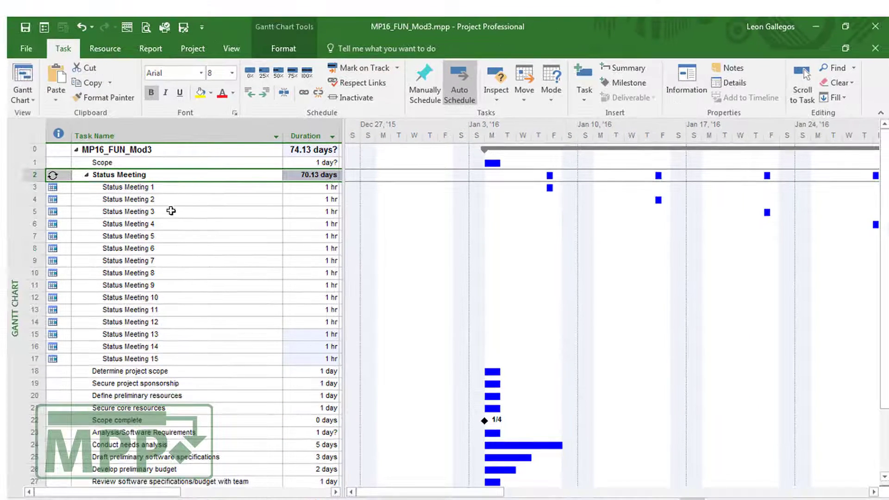
{"action": "left_click", "coordinate": [163, 187]}
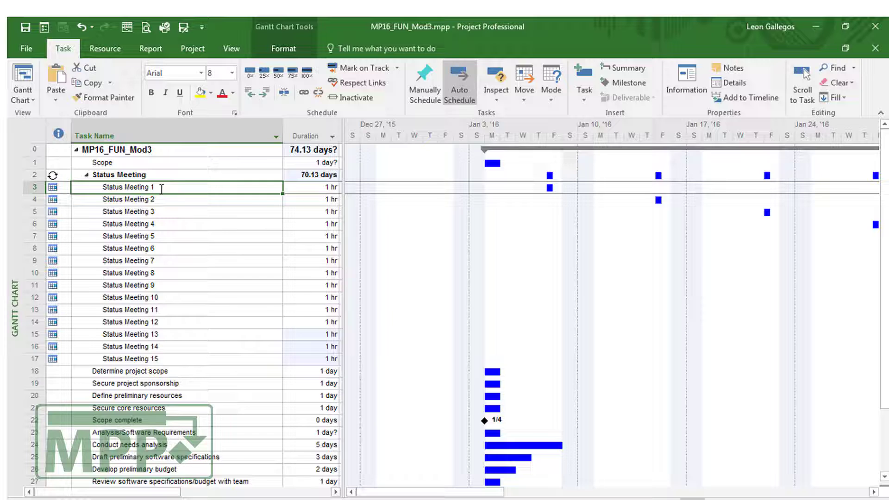
{"action": "key", "text": "Right"}
{"action": "key", "text": "shift+F2"}
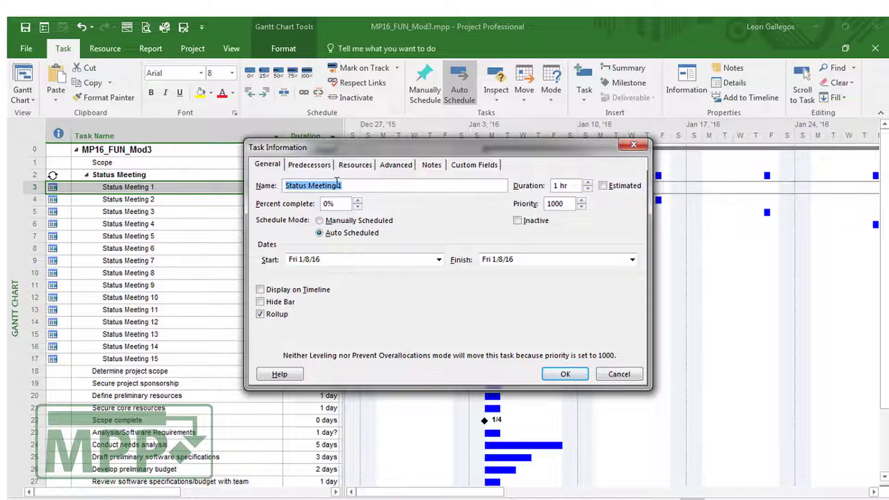
{"action": "left_click", "coordinate": [311, 165]}
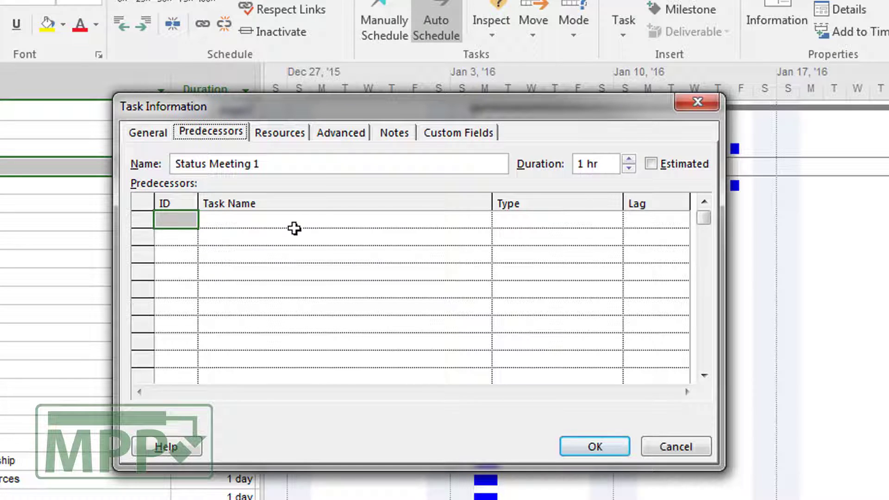
{"action": "left_click", "coordinate": [332, 134]}
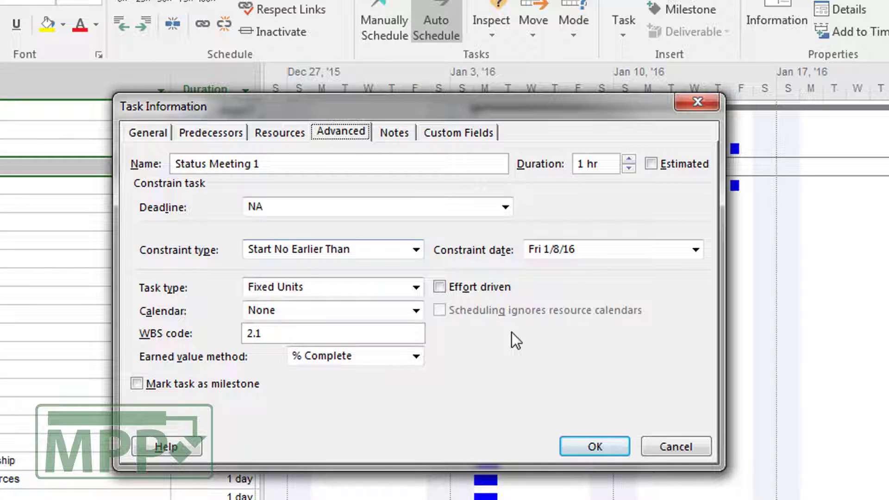
{"action": "left_click", "coordinate": [676, 447]}
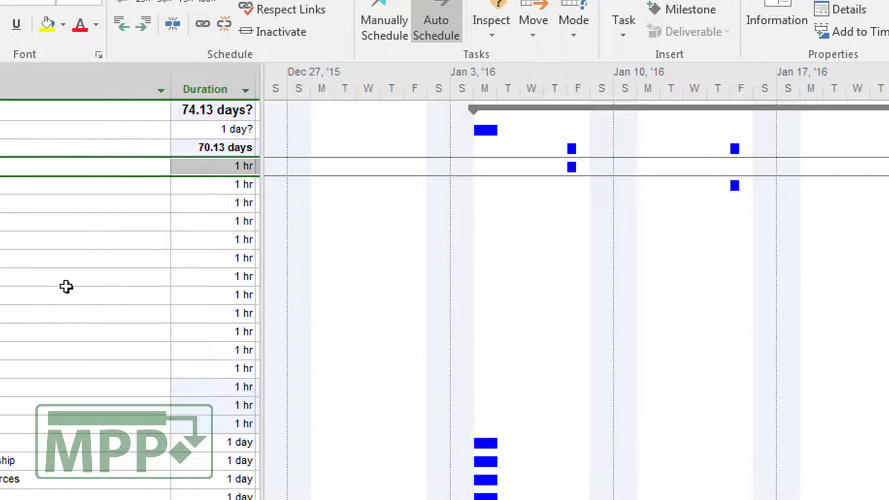